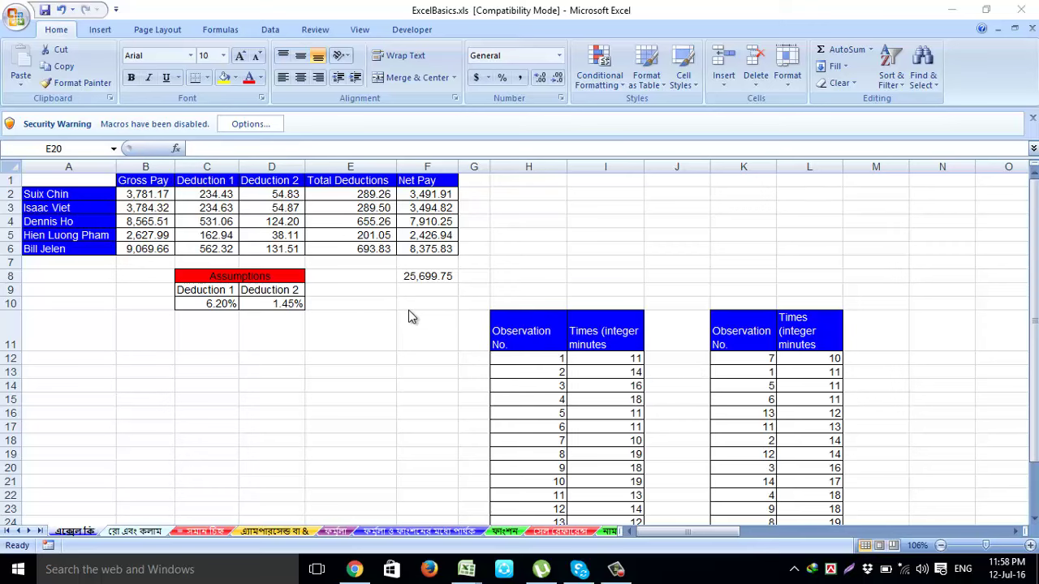
scroll(410, 317, "down", 9)
scroll(410, 317, "up", 6)
scroll(411, 317, "up", 3)
left_click(527, 251)
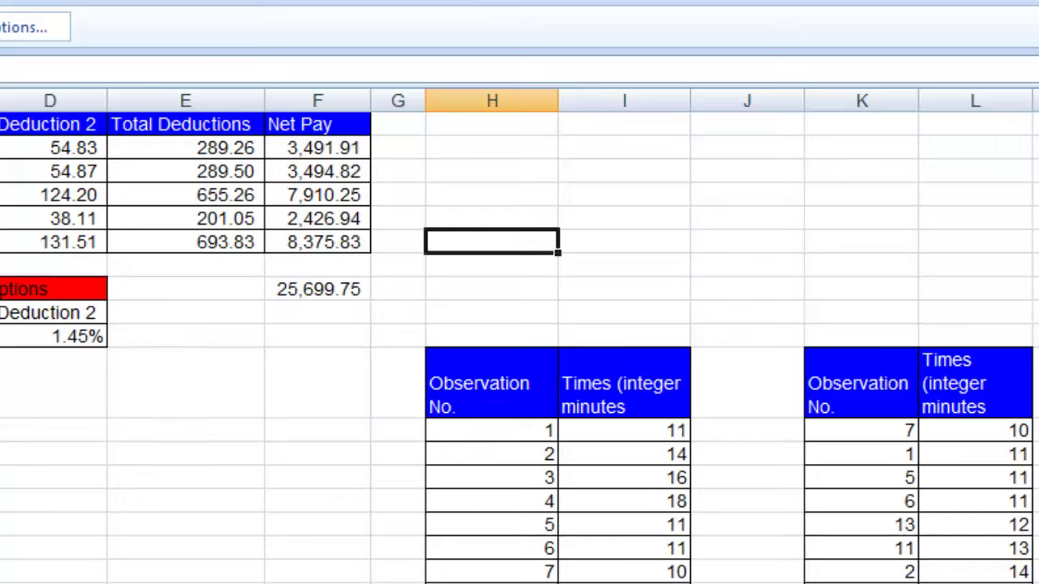
left_click(163, 364)
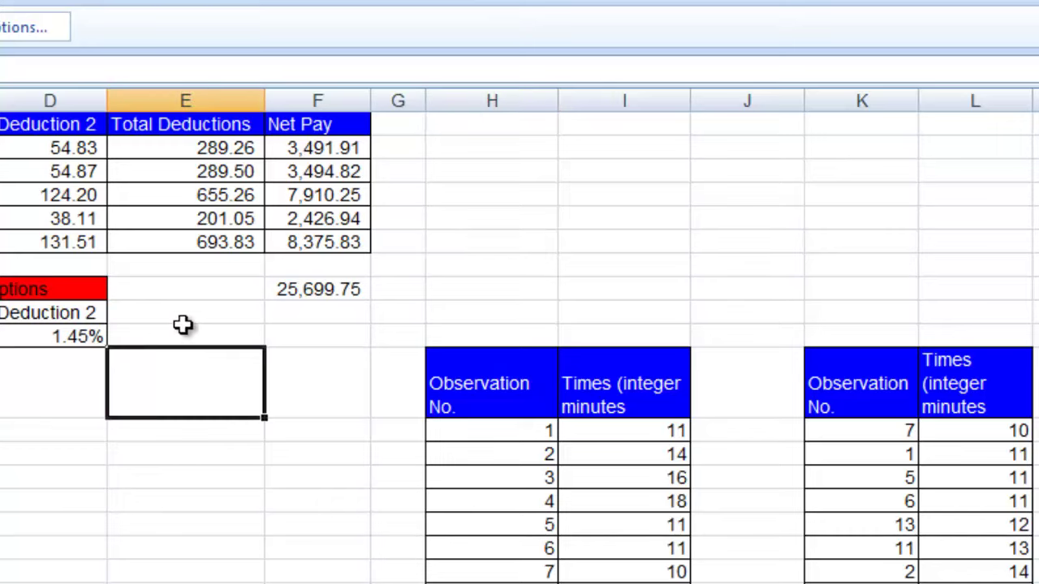
Calculate the product =65536*1020005 in cell I2
left_click(572, 156)
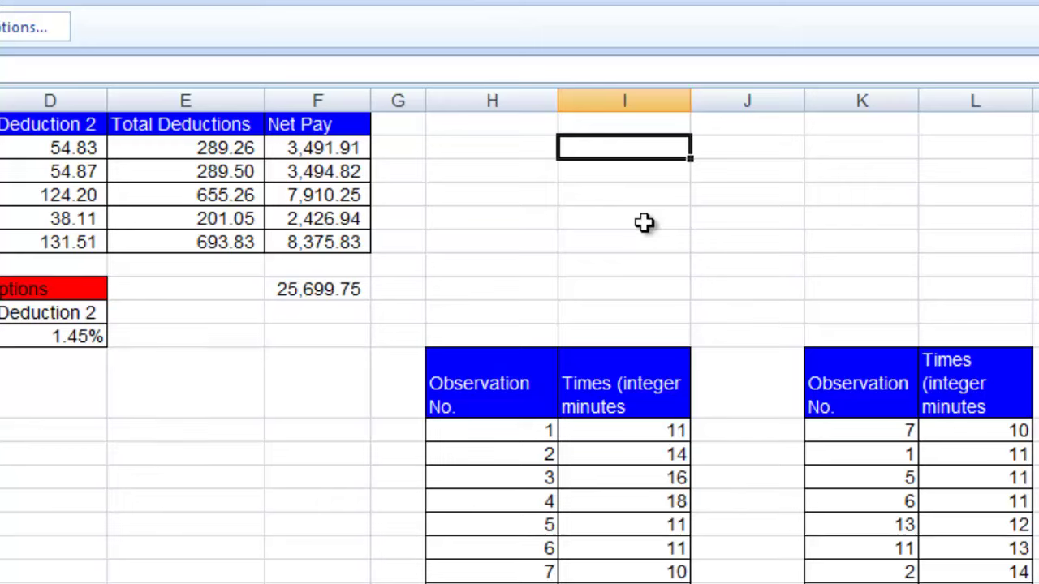
type("=")
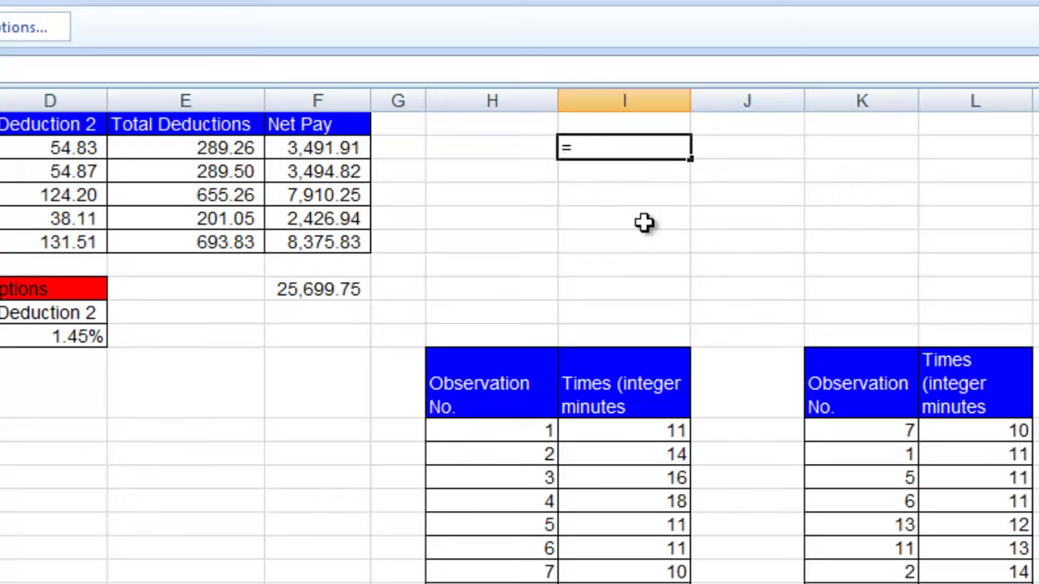
type("65535")
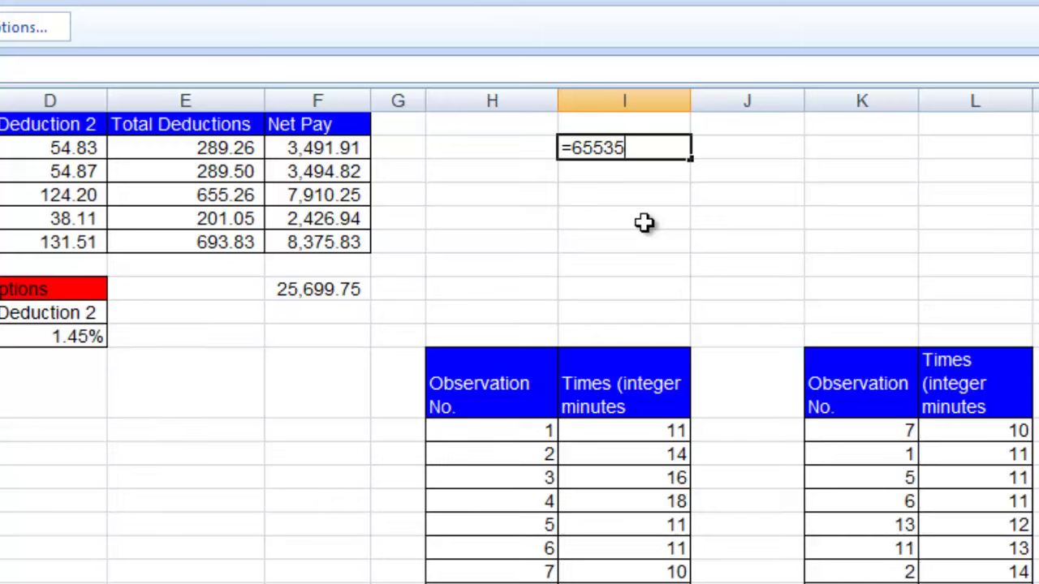
key("BackSpace")
type("6")
type("*102000")
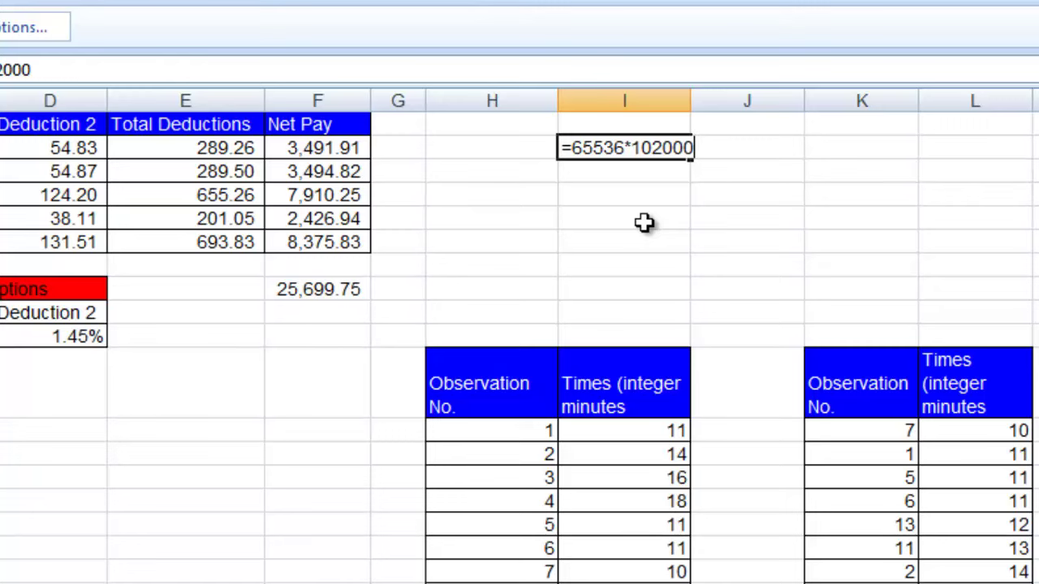
type("5")
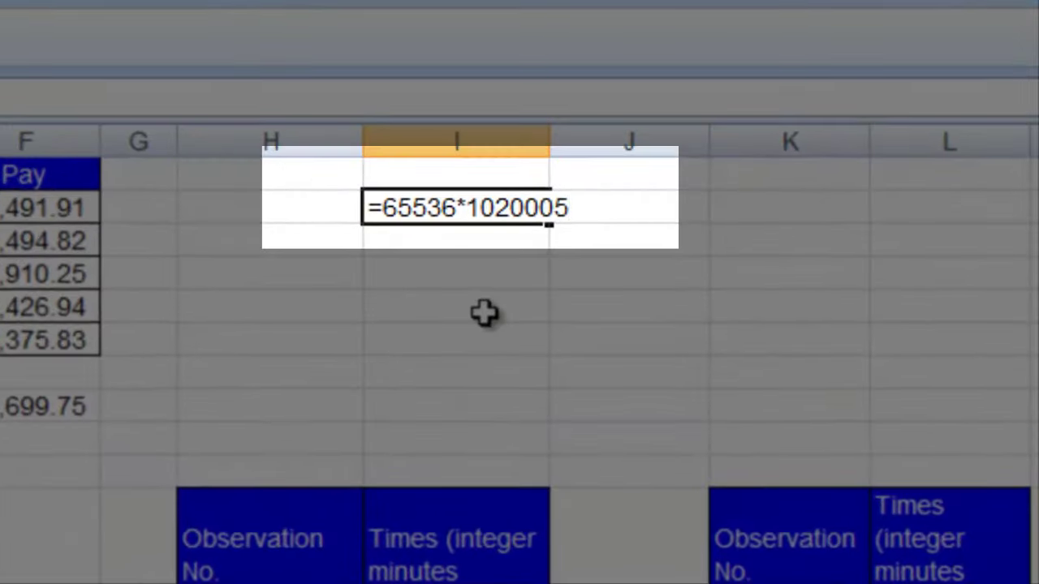
key("Return")
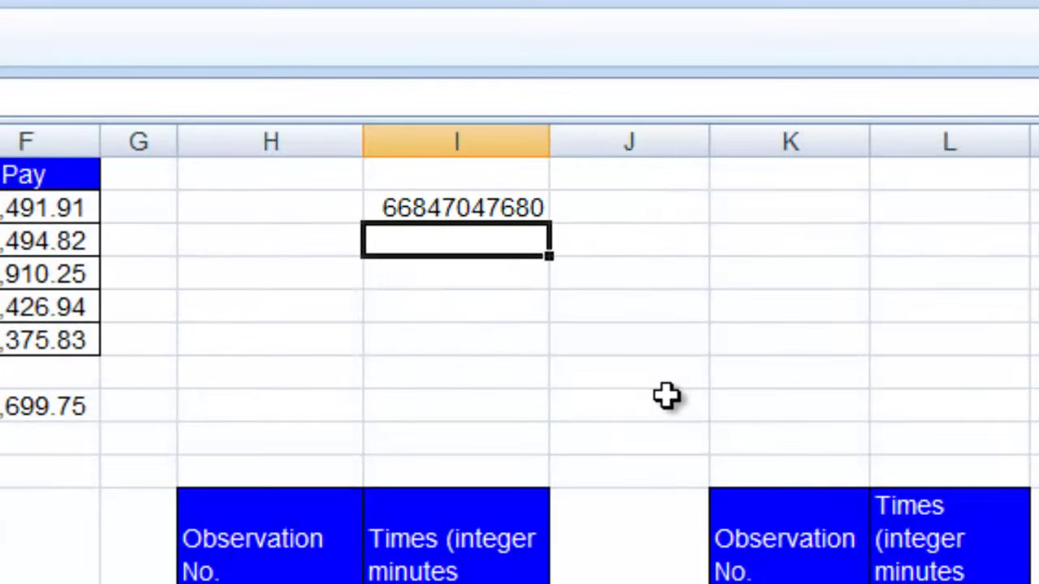
Clear the multiplication formula from cell I2
key("Up")
key("Down")
key("Up")
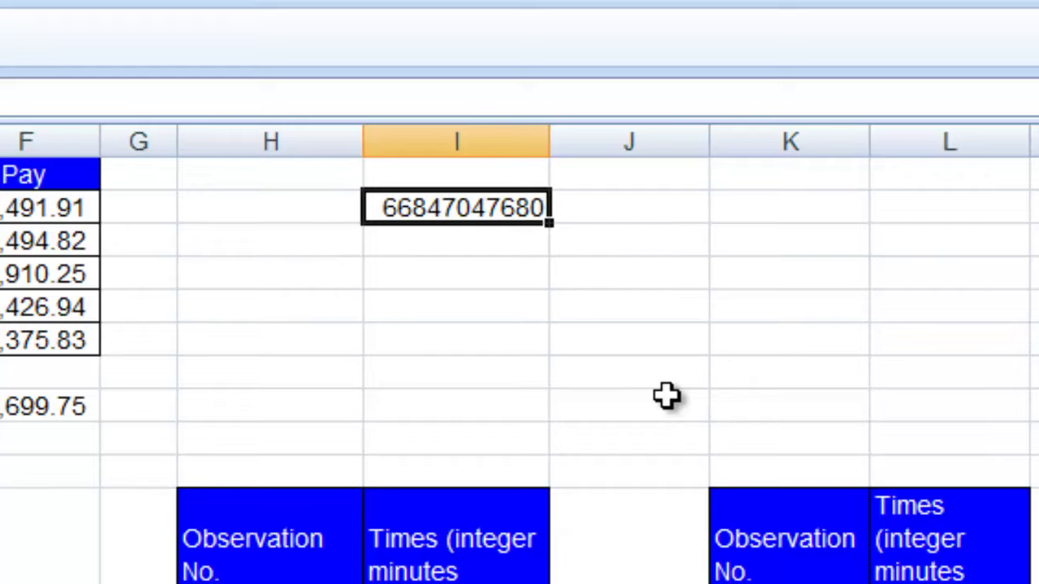
key("Delete")
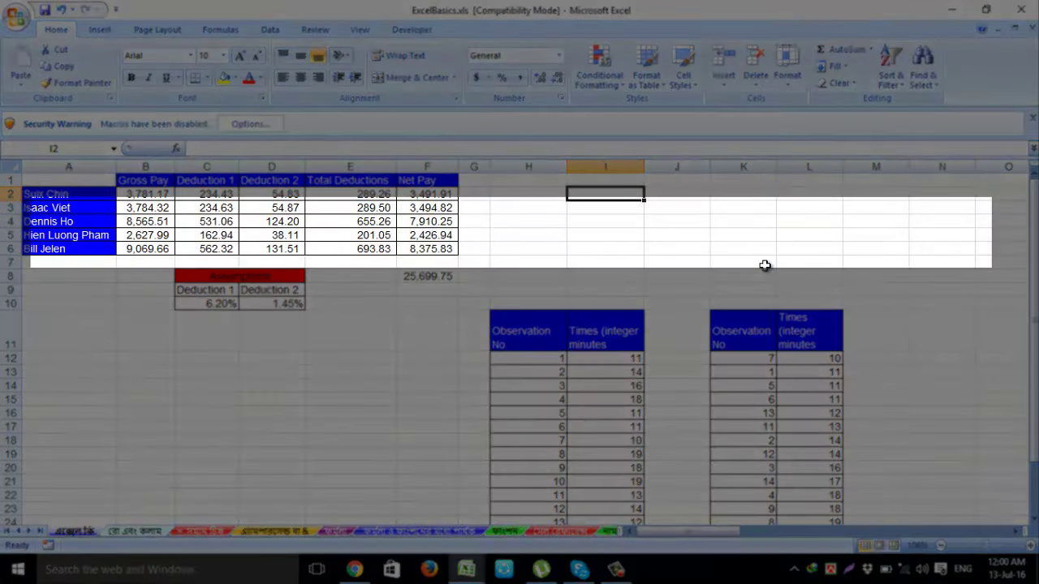
Close the macro security warning and select entire rows 1 to 11 and entire column H in turn
left_click(1031, 117)
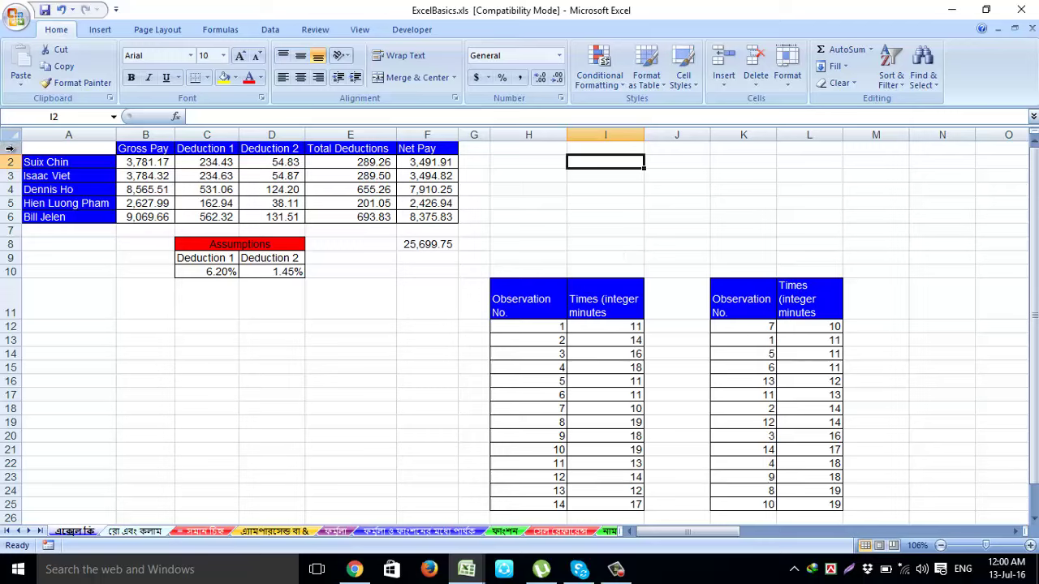
left_click_drag(10, 148, 8, 319)
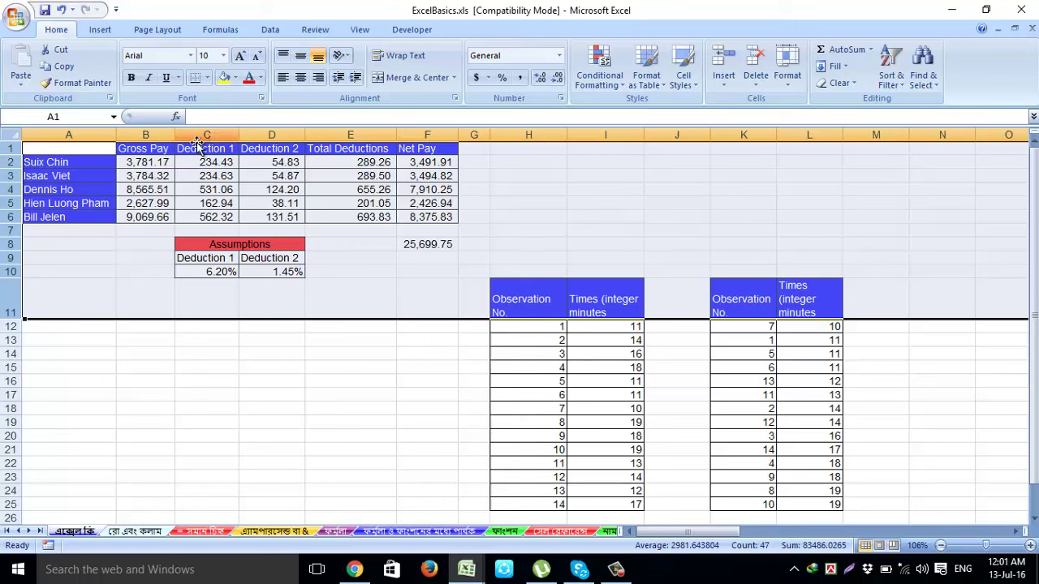
left_click(514, 148)
left_click(522, 136)
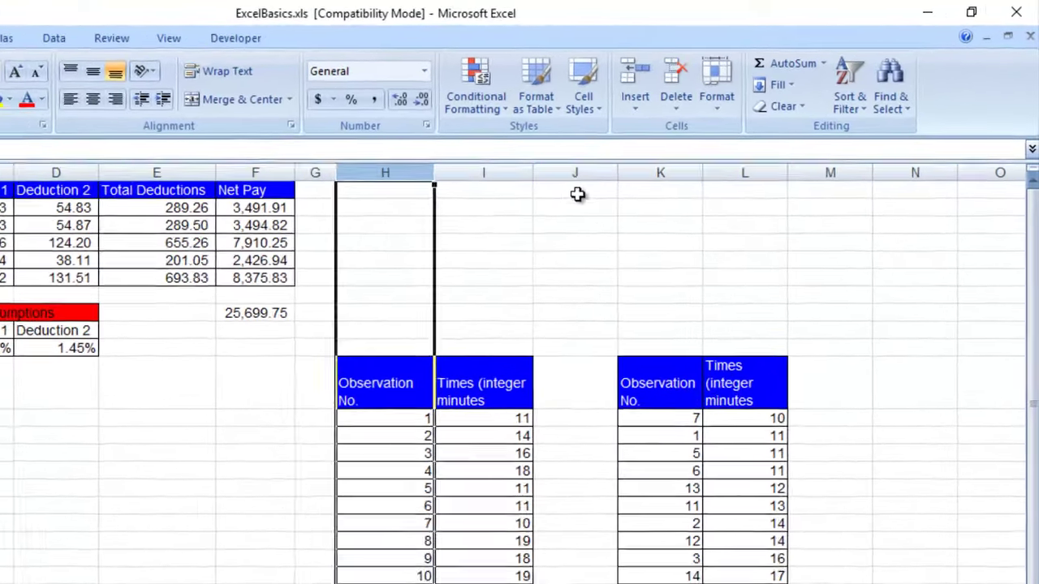
Fill cells J1:J8 with yellow
left_click_drag(675, 150, 688, 244)
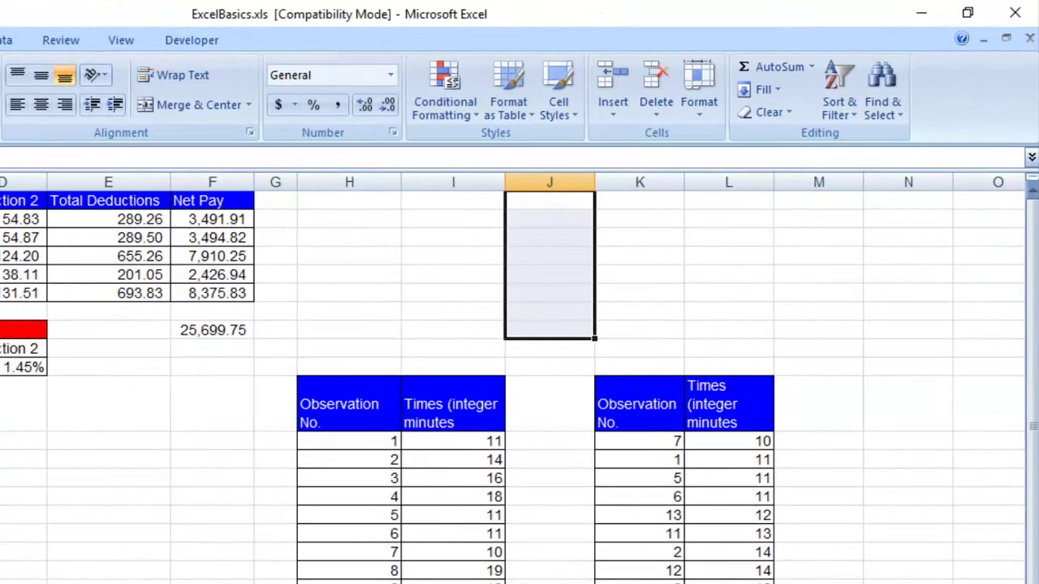
left_click(0, 104)
left_click(680, 330)
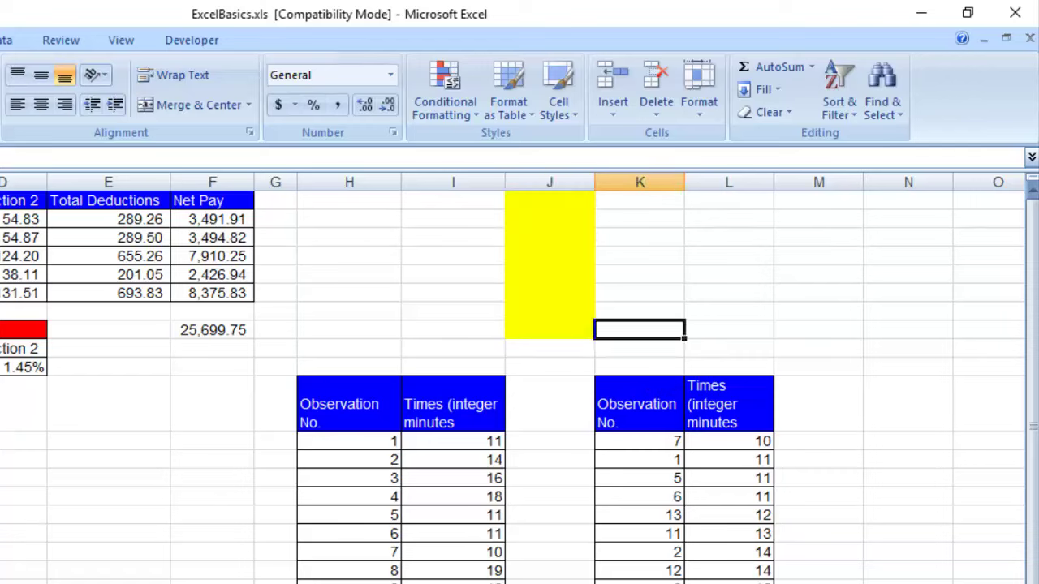
Fill the entire row 7 with dark blue
left_click(0, 311)
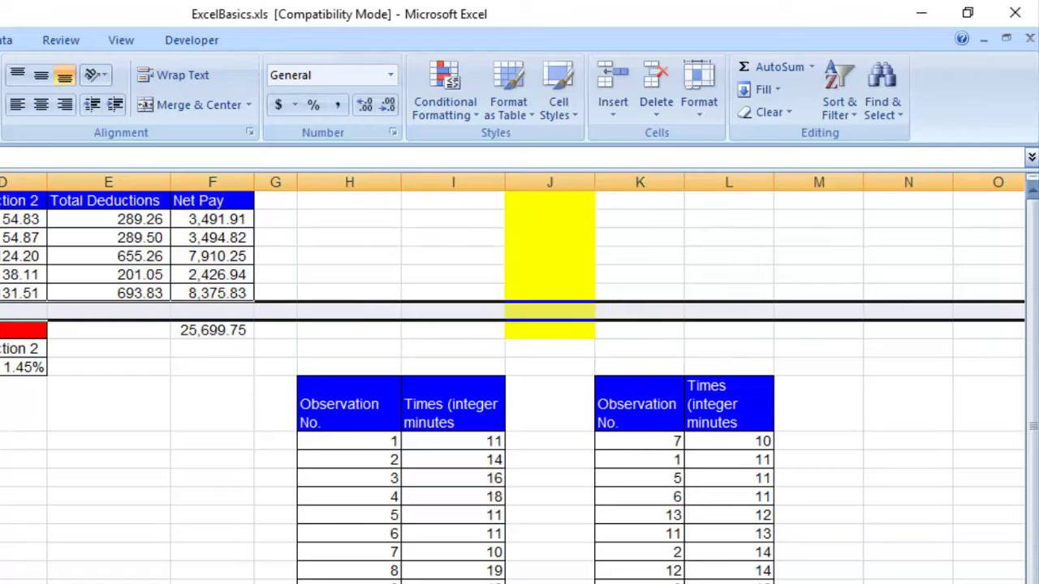
left_click(0, 103)
left_click(0, 162)
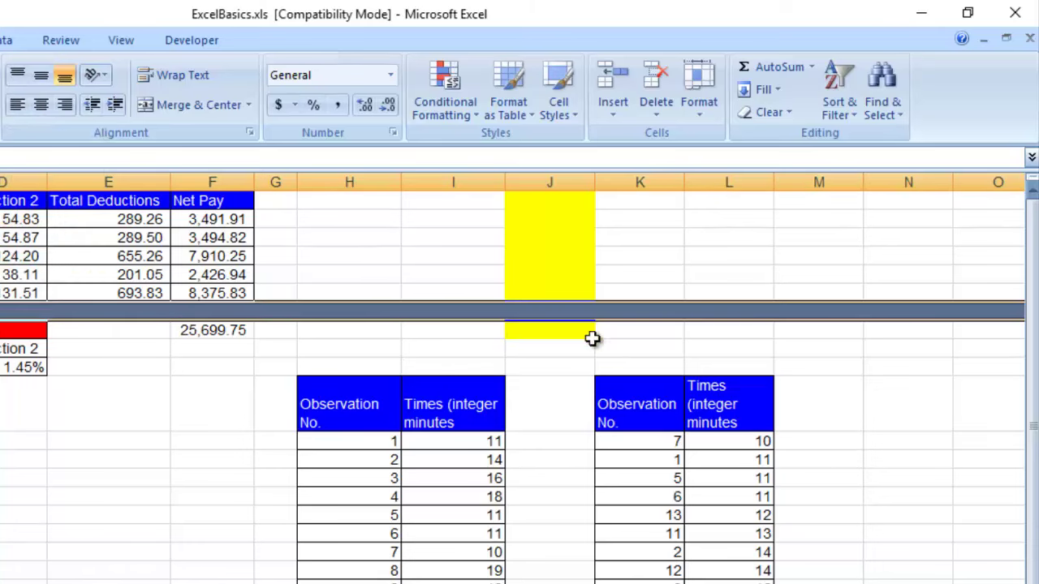
left_click(707, 329)
Examine cell J7, where the yellow part of column J crosses the dark blue row 7
left_click(659, 314)
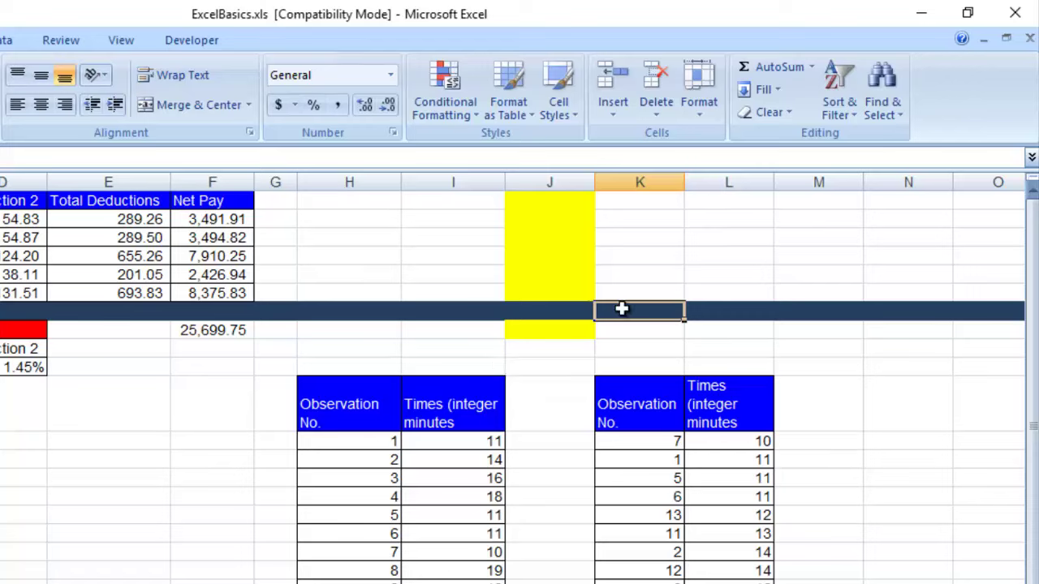
left_click(575, 320)
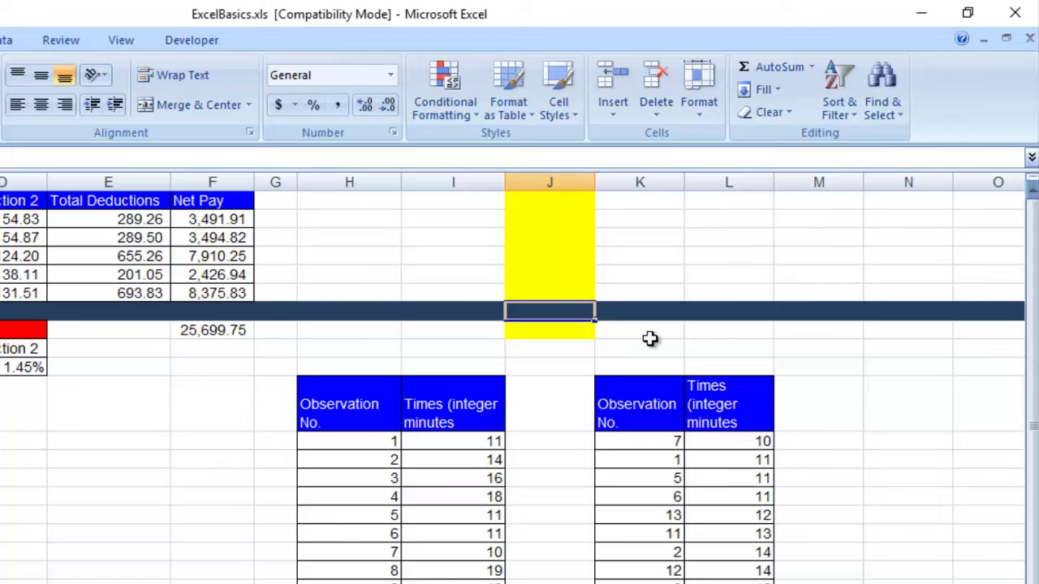
left_click(569, 368)
left_click(545, 311)
left_click(816, 365)
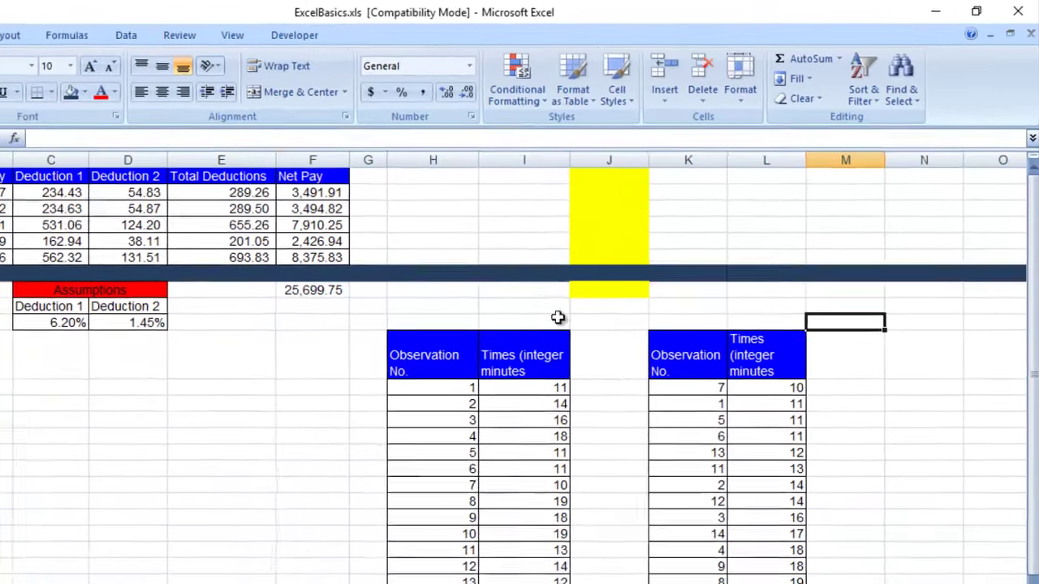
left_click(526, 310)
left_click(431, 303)
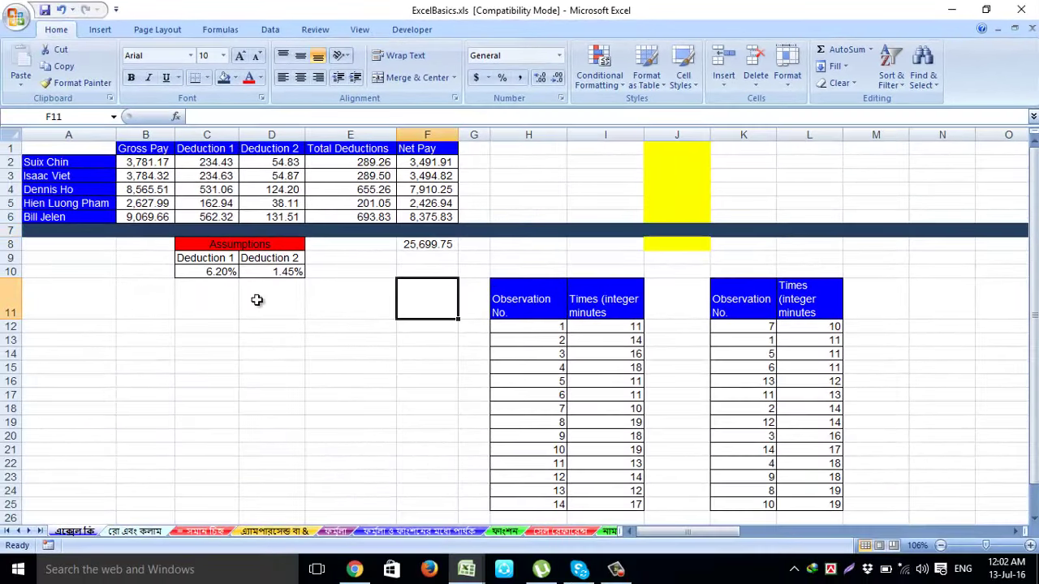
left_click(70, 310)
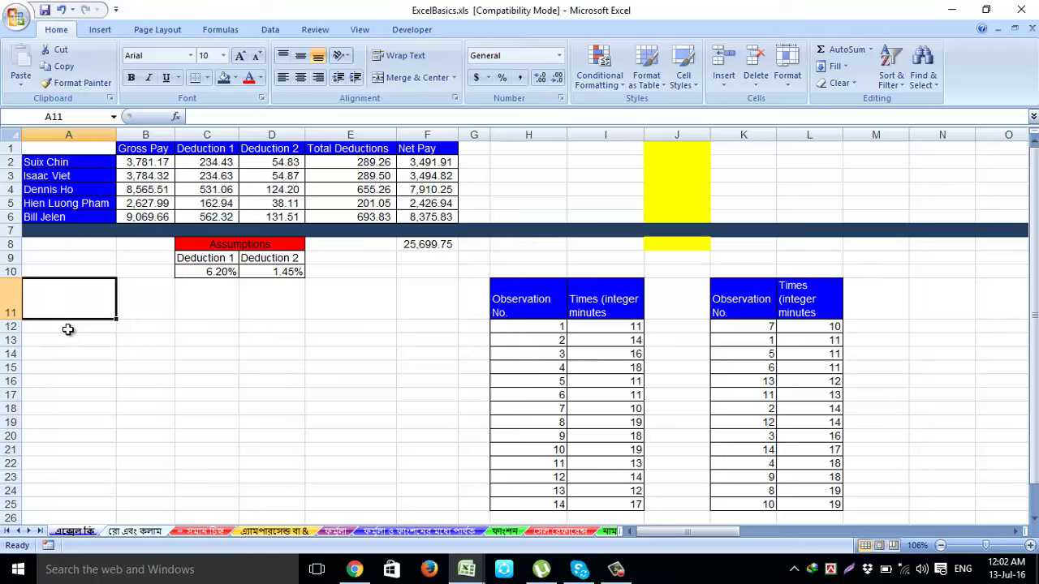
left_click(274, 371)
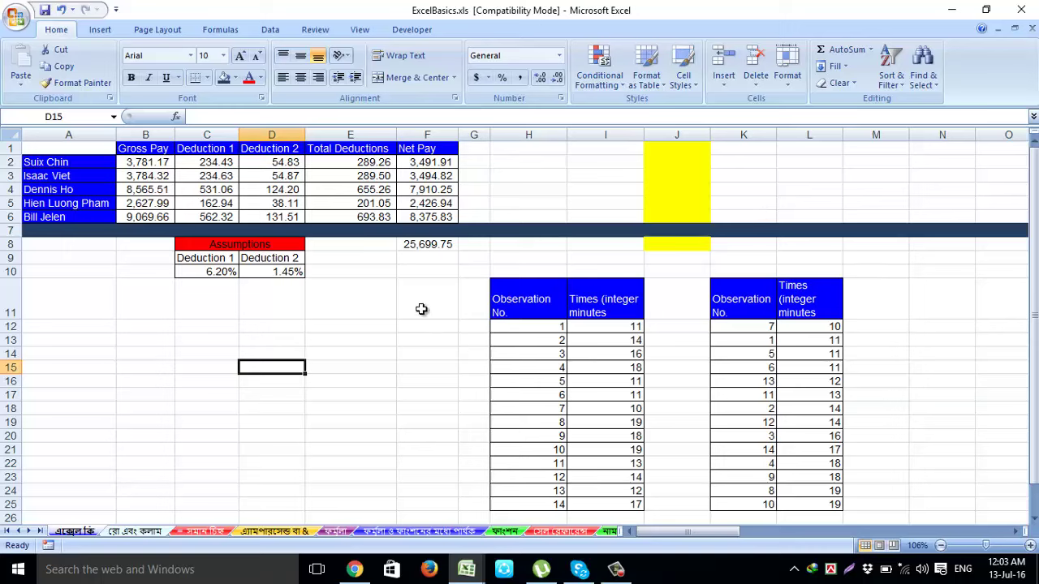
left_click(422, 307)
left_click(846, 258)
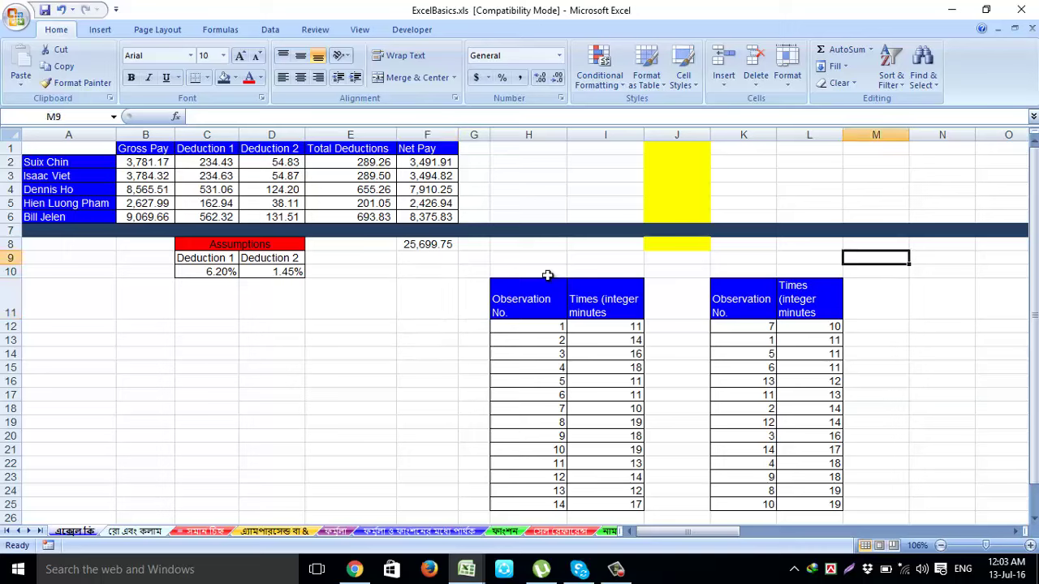
Check the cell address of the intersection cell J7 and of L7, two cells along the dark blue row
left_click(657, 232)
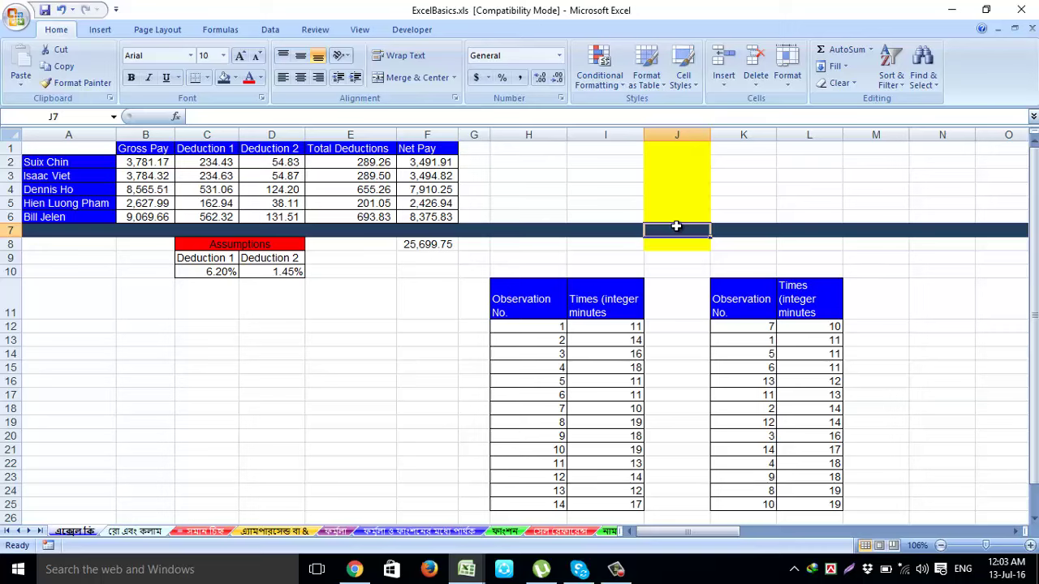
left_click(783, 257)
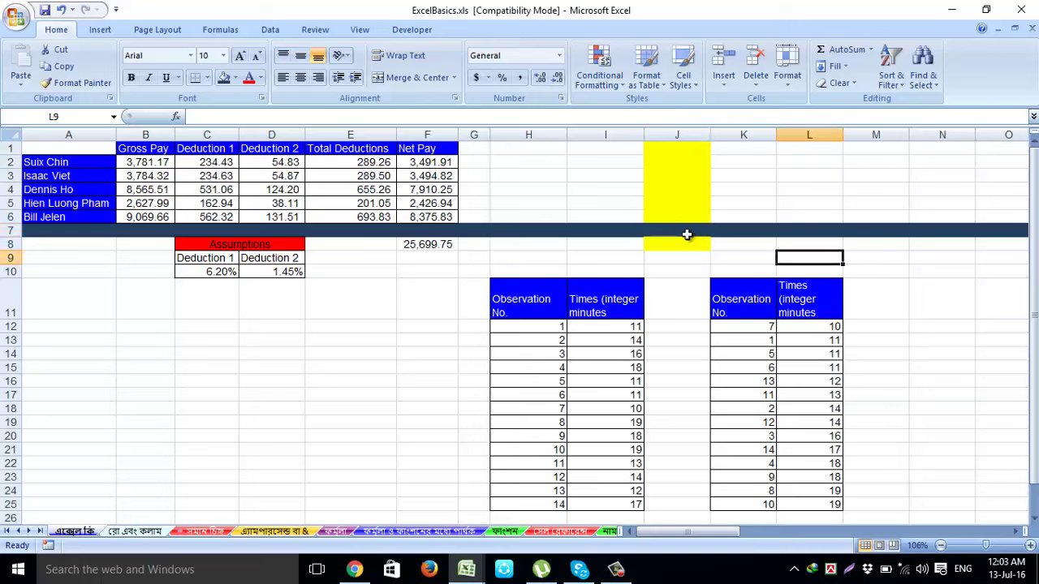
left_click(687, 234)
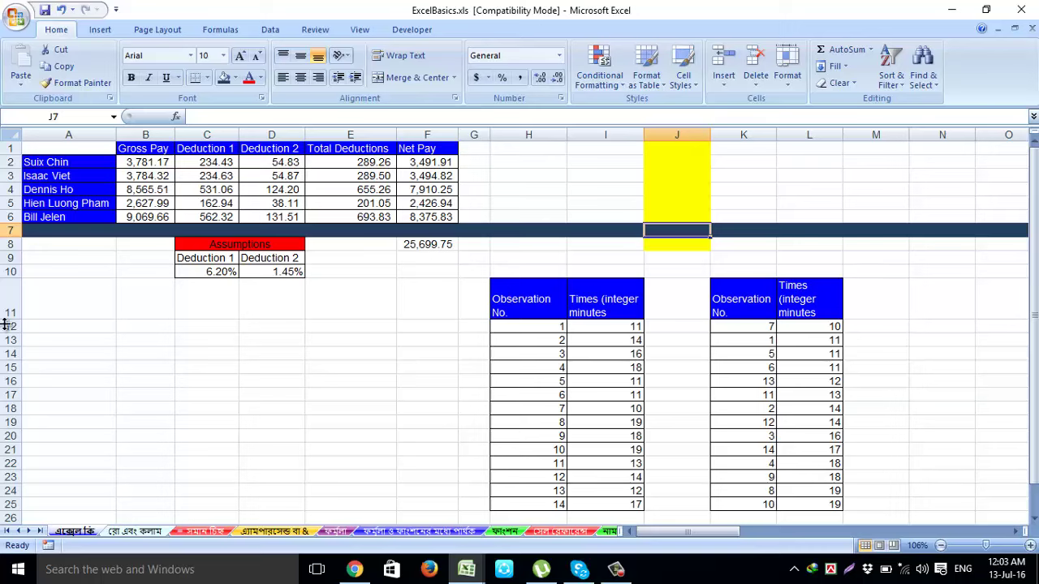
left_click(803, 257)
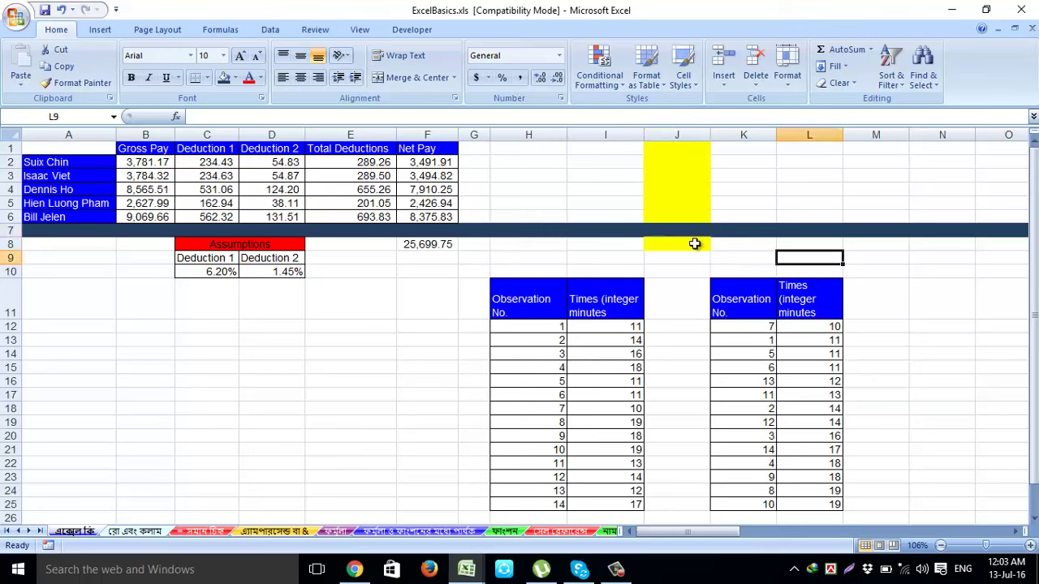
left_click(689, 232)
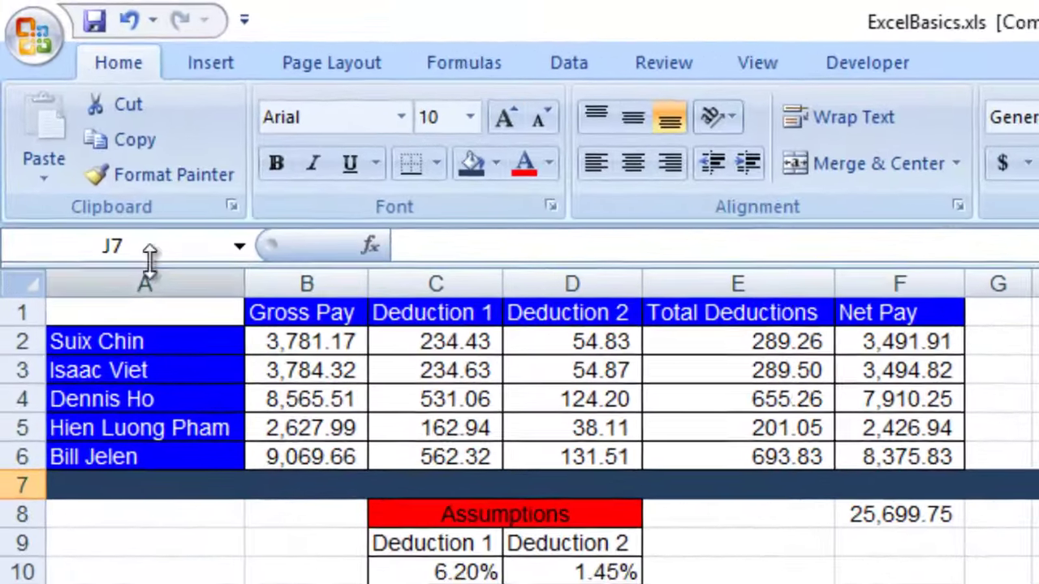
key("Right")
key("Right")
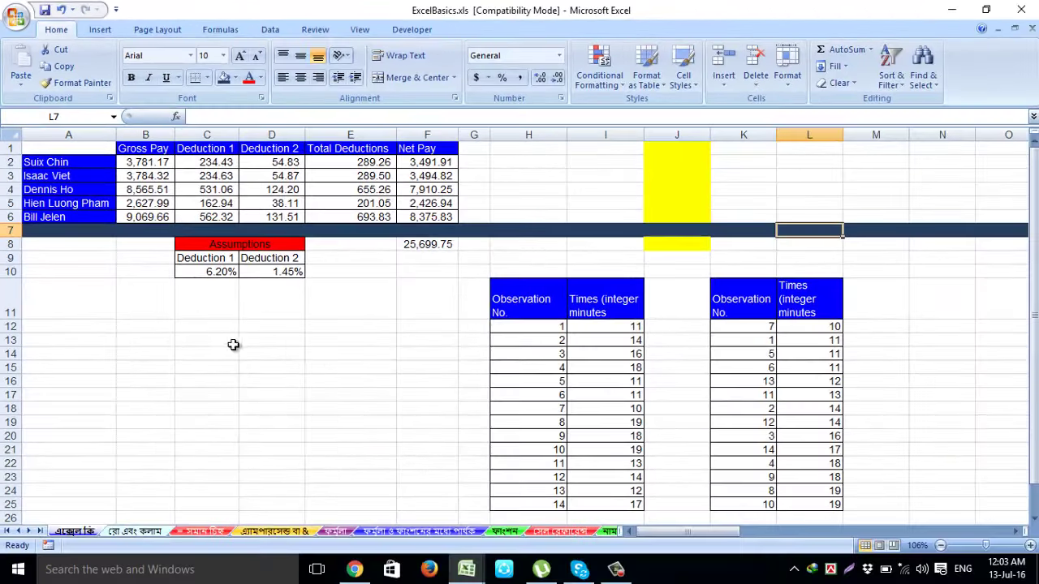
left_click(323, 342)
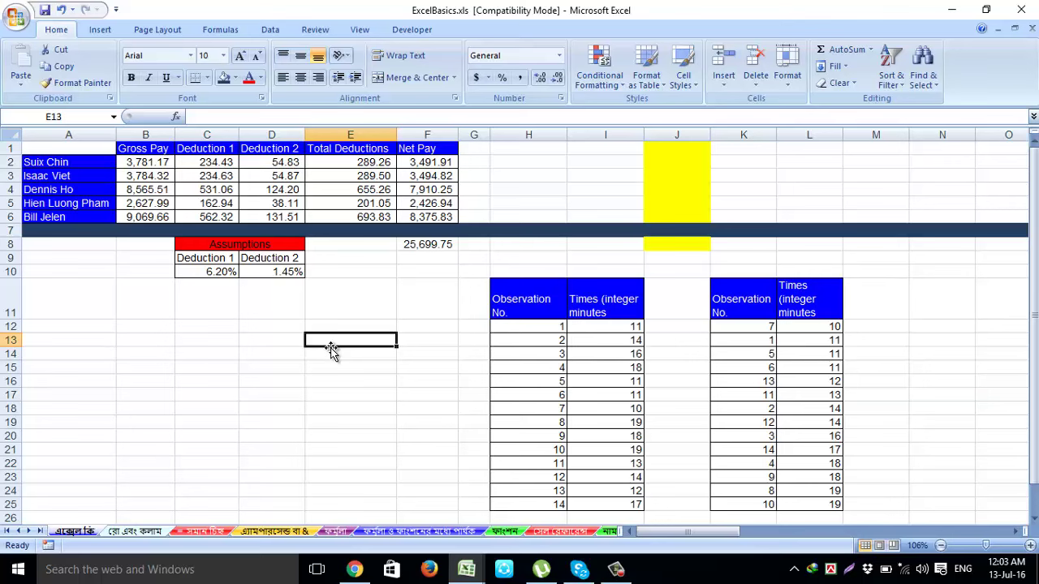
scroll(487, 309, "down", 5)
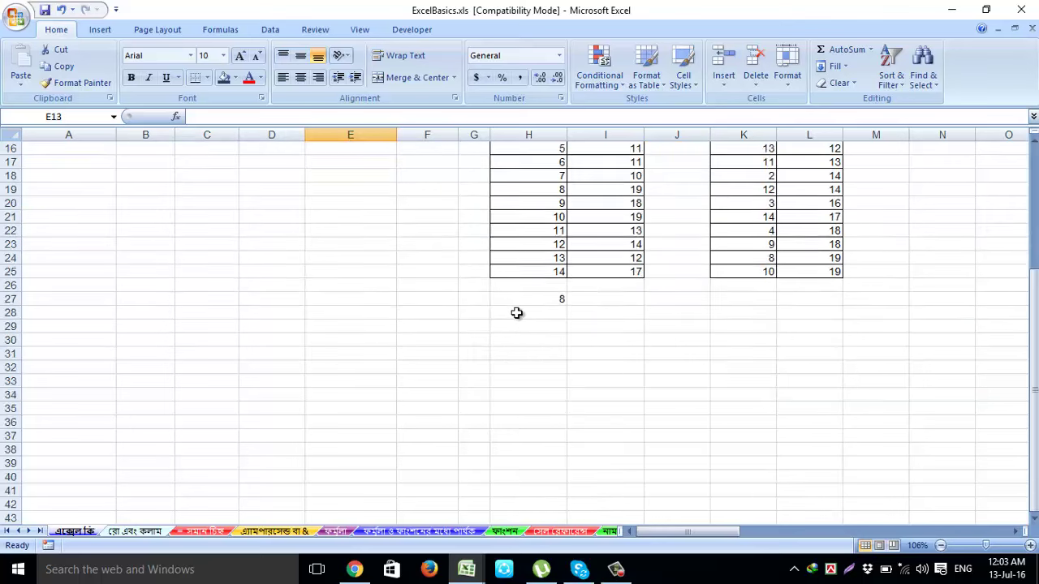
scroll(514, 310, "up", 2)
scroll(517, 313, "up", 3)
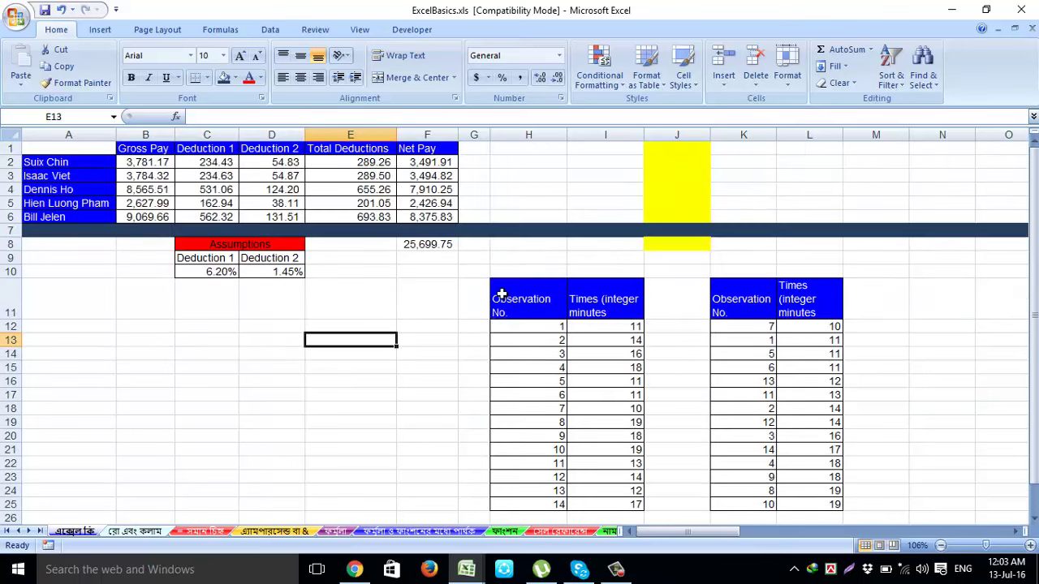
left_click(355, 290)
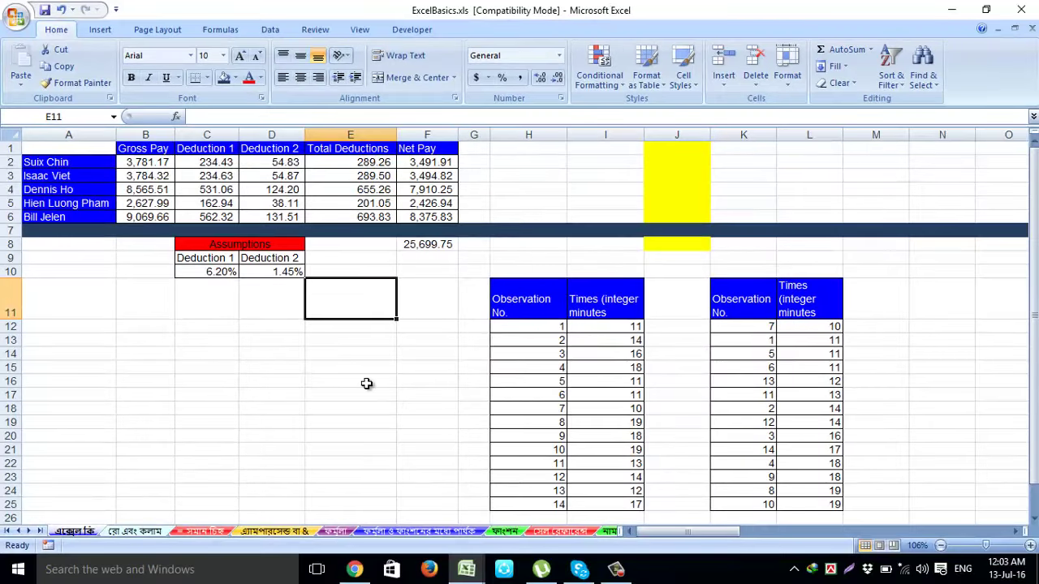
left_click(366, 358)
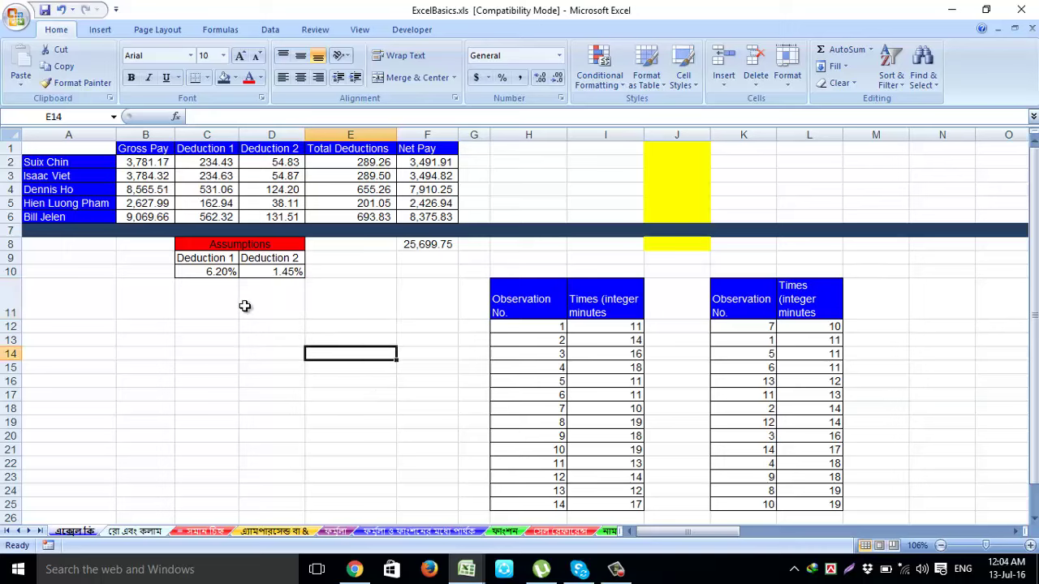
scroll(336, 276, "down", 8)
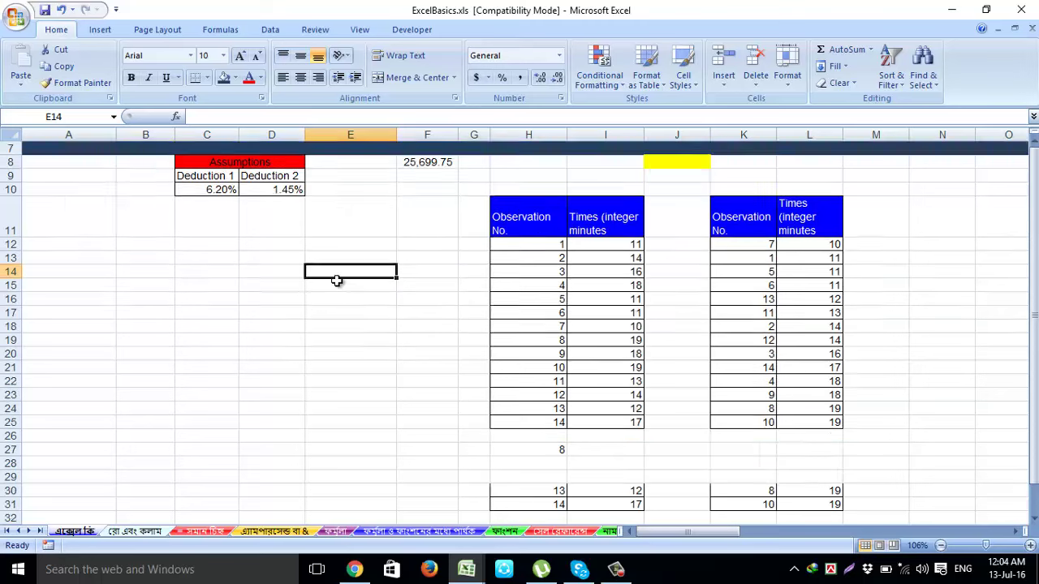
scroll(341, 283, "down", 4)
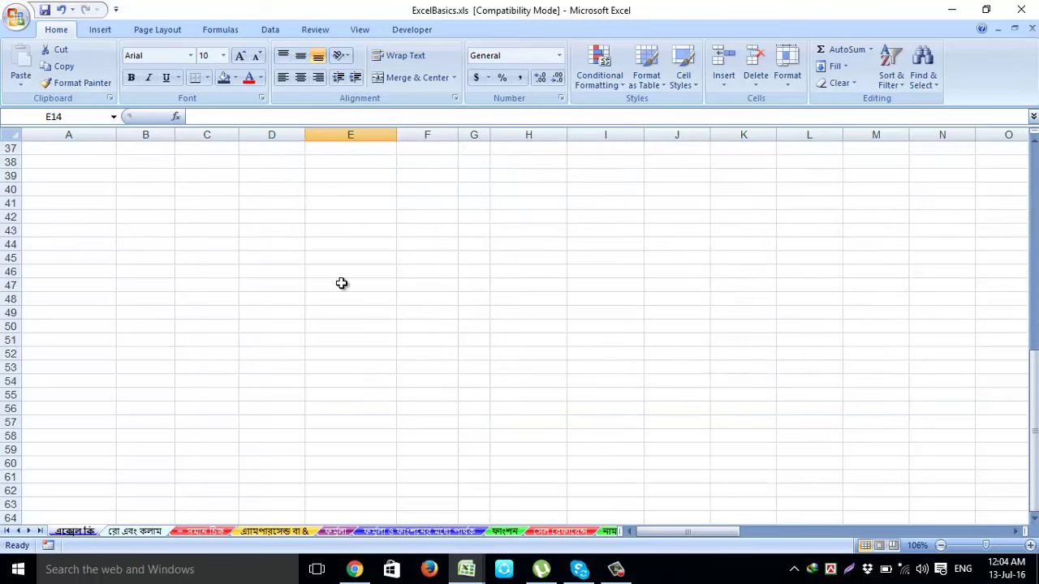
scroll(341, 283, "up", 12)
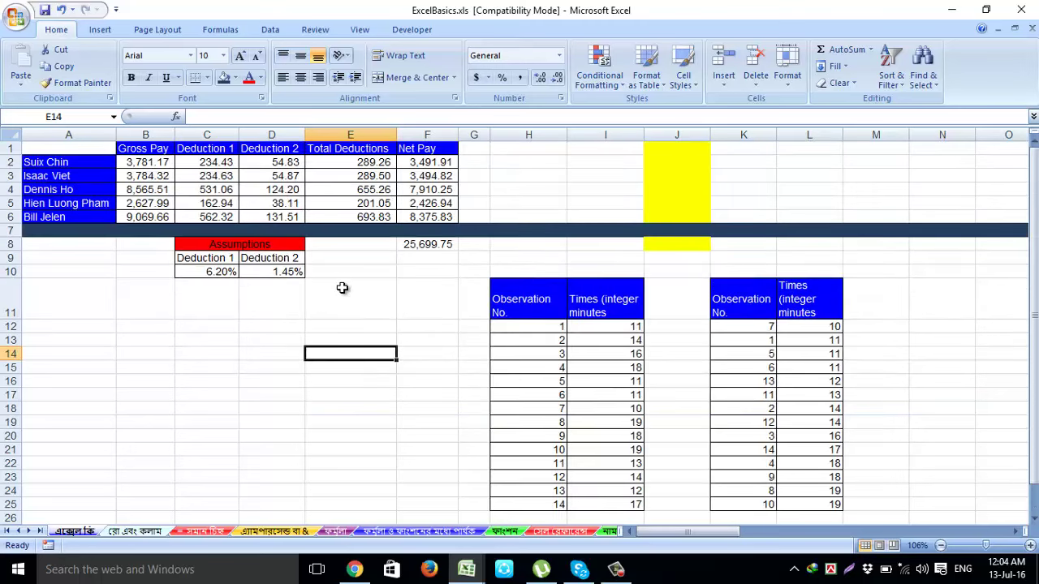